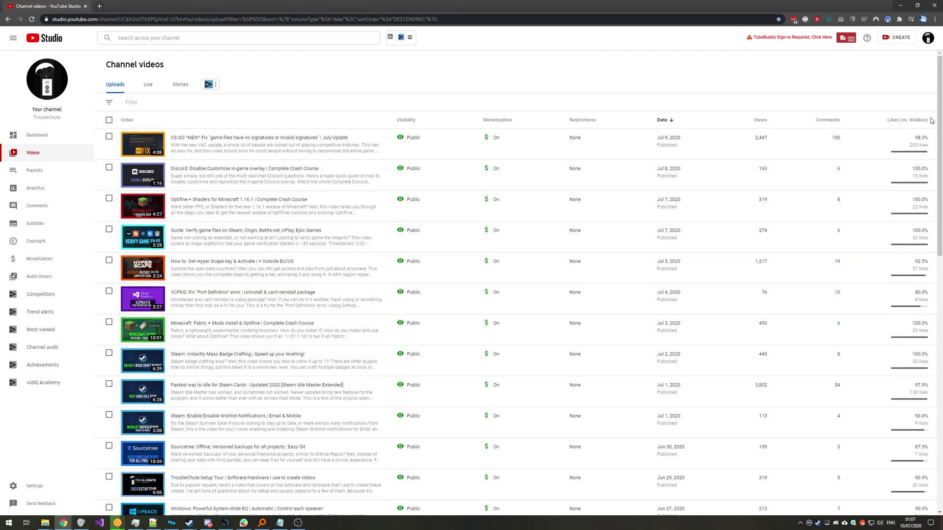
# - Open the details and watch pages of the CS:GO signatures fix and Minecraft Fabric videos in separate tabs
pyautogui.scroll(-15, 928, 355)
pyautogui.scroll(15, 928, 355)
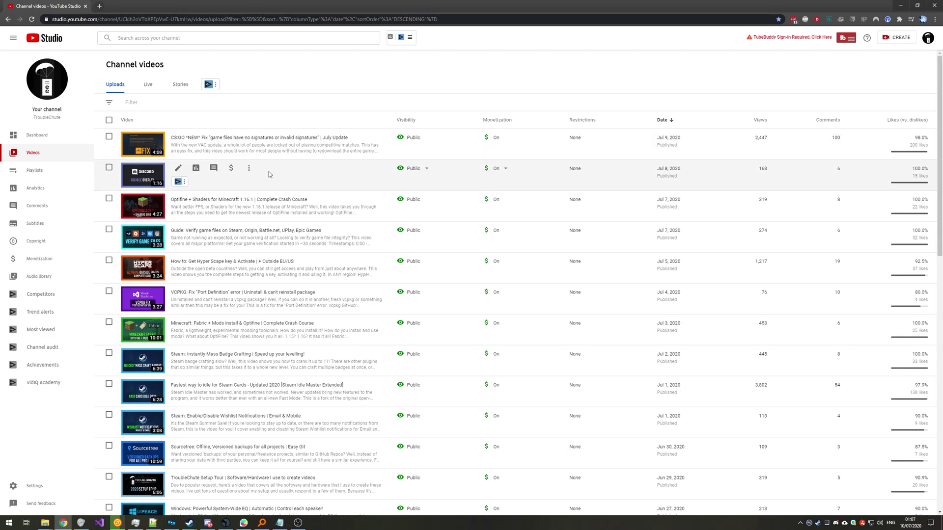
pyautogui.middleClick(147, 147)
pyautogui.middleClick(142, 327)
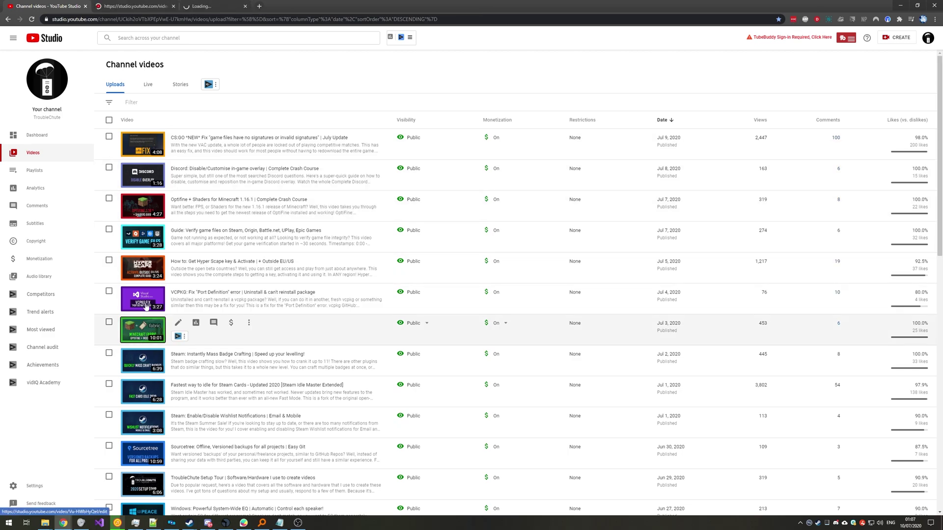
pyautogui.click(112, 3)
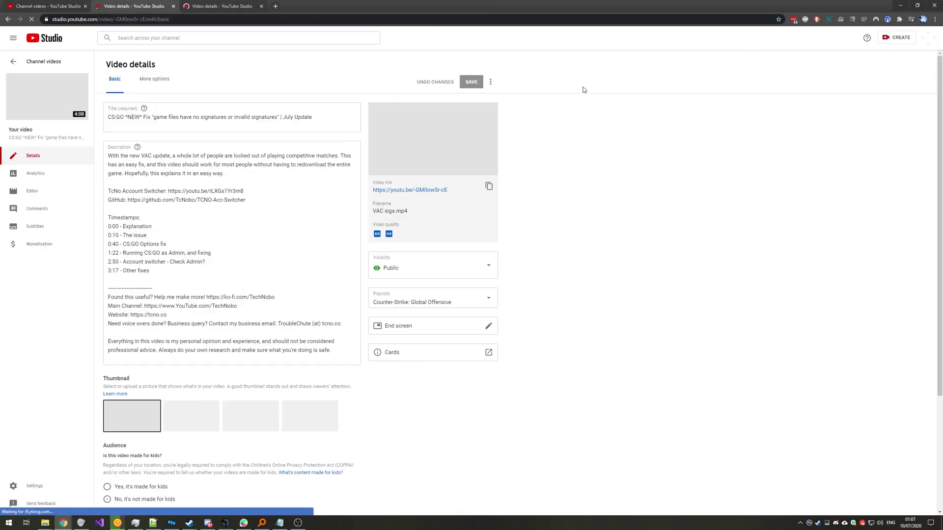
pyautogui.click(301, 4)
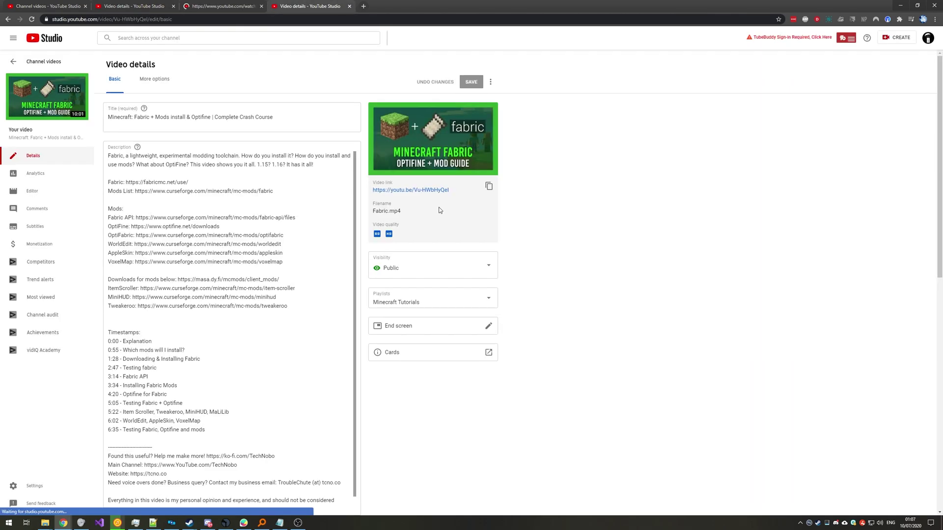
pyautogui.click(418, 189)
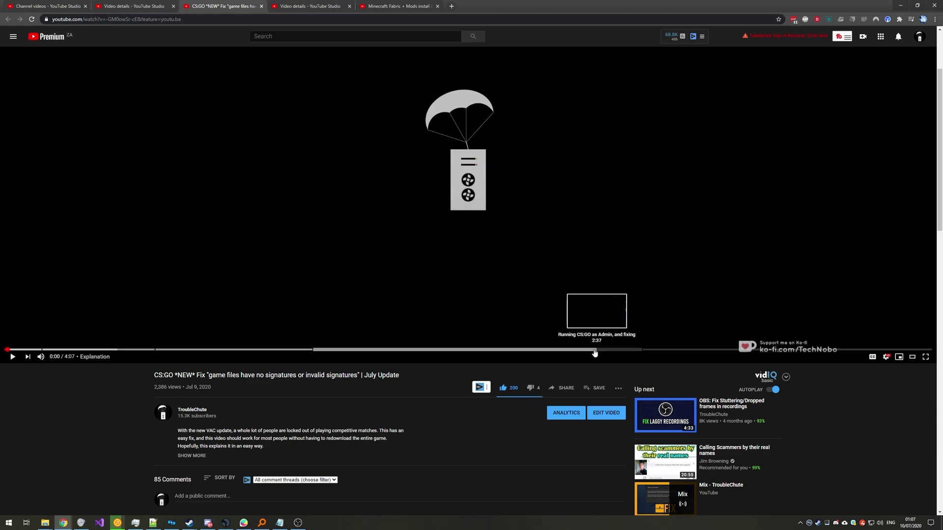
# - Examine the chapter segments on the progress bars of the CS:GO and Minecraft Fabric videos
pyautogui.click(310, 351)
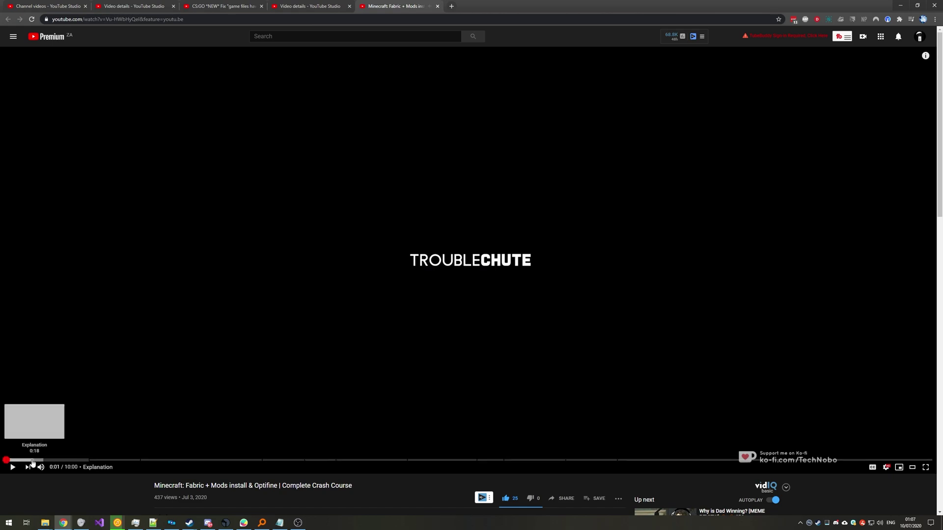
pyautogui.click(14, 460)
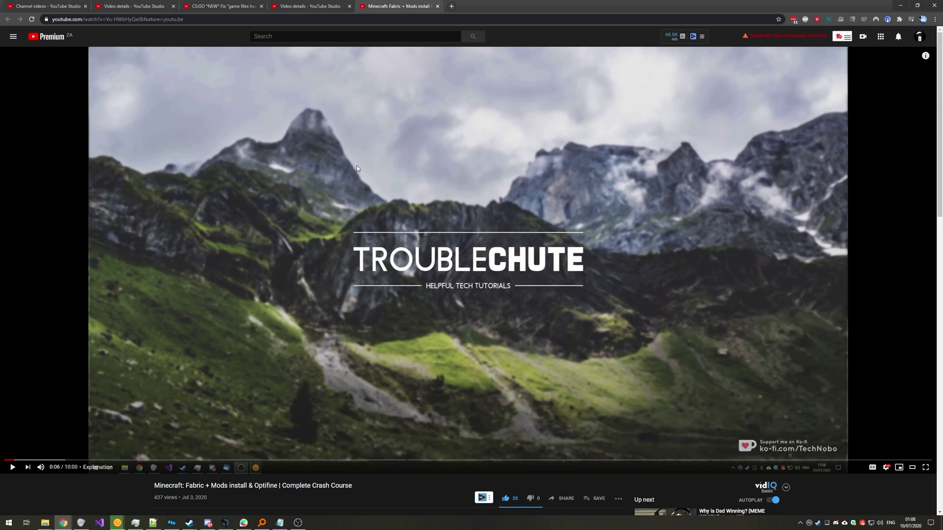
pyautogui.scroll(-4, 366, 162)
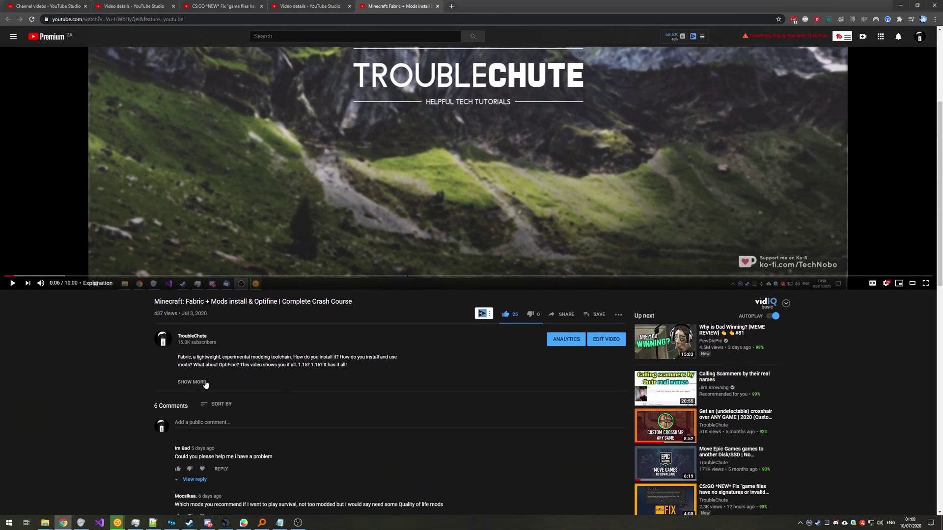
pyautogui.scroll(-3, 285, 184)
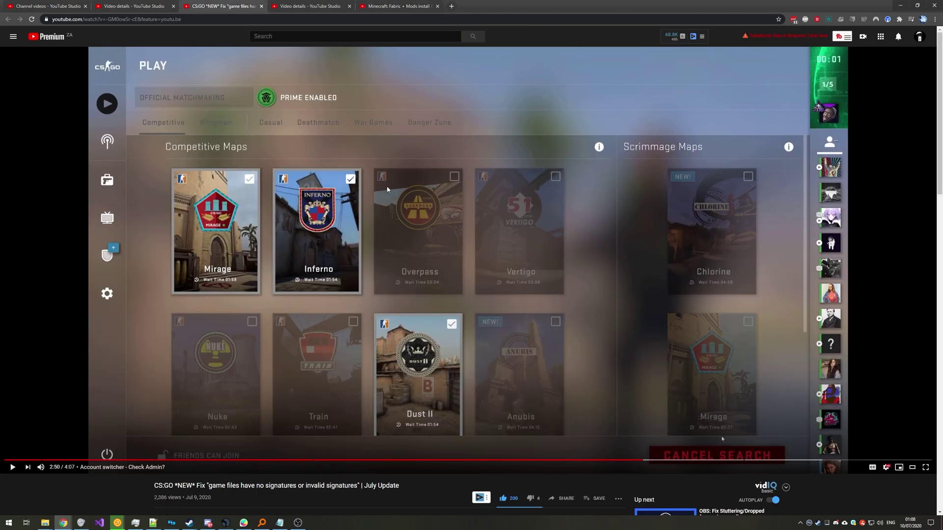
# - Expand the CS:GO video's description and highlight its whole Timestamps block
pyautogui.scroll(-4, 387, 190)
pyautogui.scroll(-2, 256, 295)
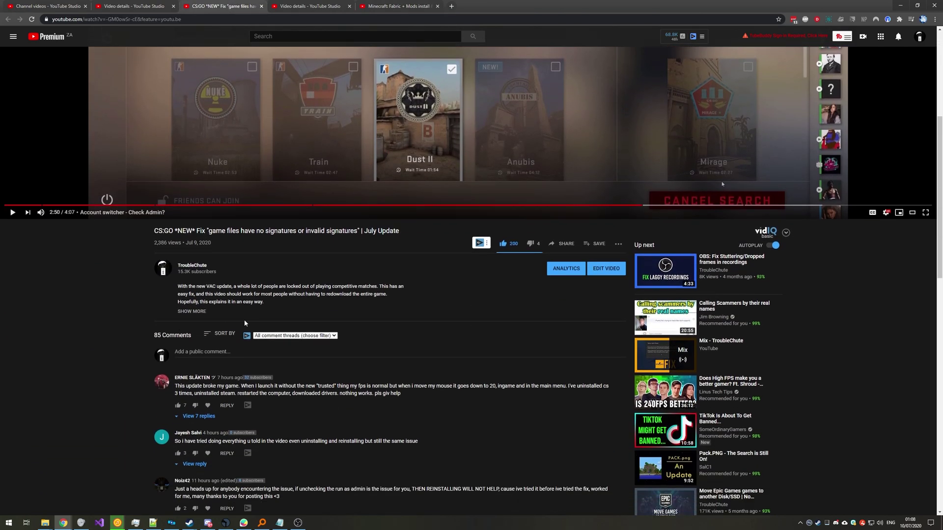
pyautogui.click(201, 308)
pyautogui.scroll(-1, 210, 329)
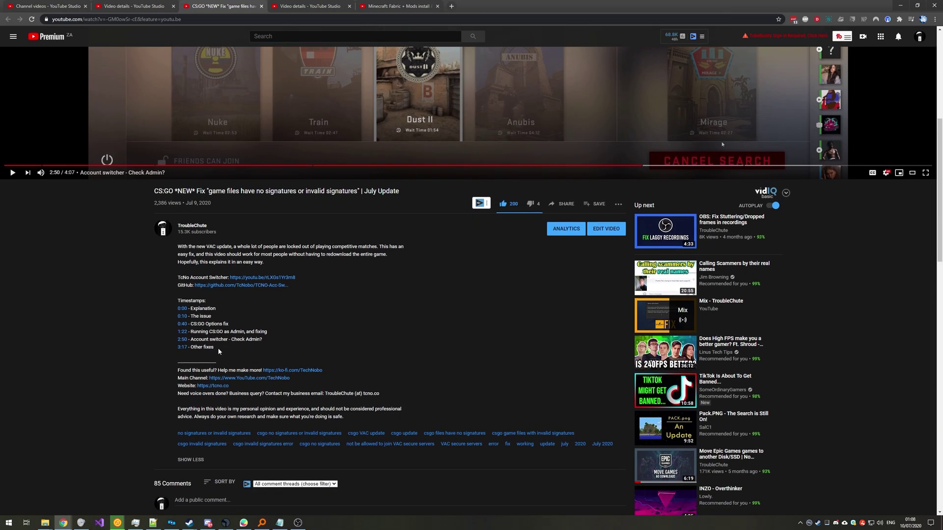
pyautogui.moveTo(220, 352); pyautogui.dragTo(164, 304)
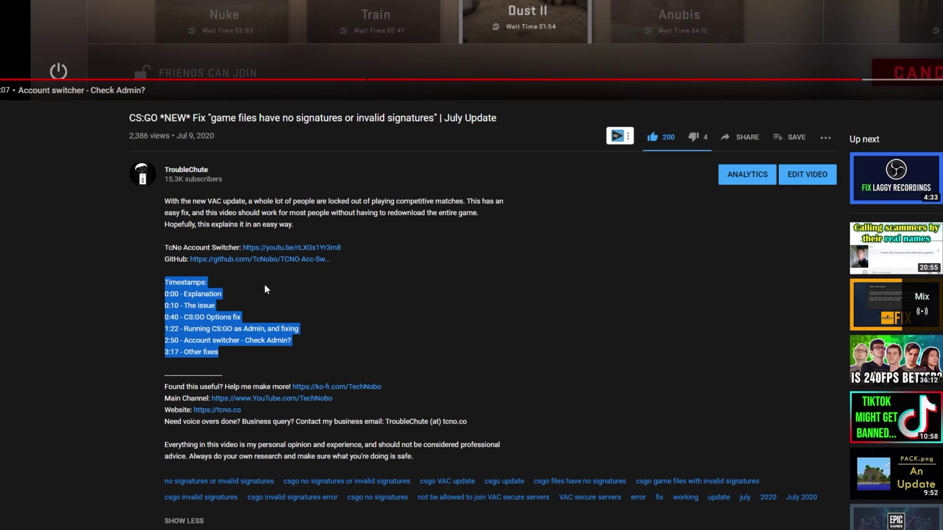
pyautogui.click(254, 286)
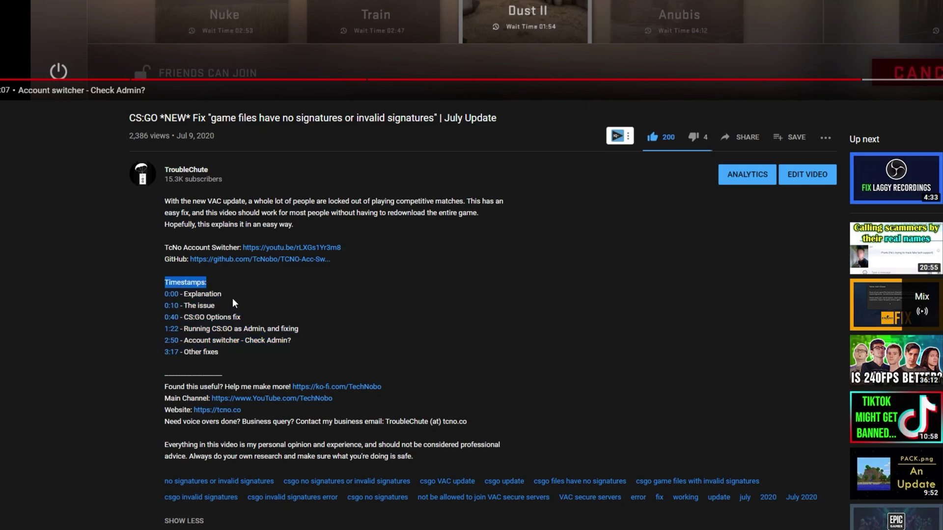
# - Highlight the first timestamp line in the CS:GO description, followed by the block from the Timestamps heading to "3:17 - Other fixes"
pyautogui.moveTo(232, 299); pyautogui.dragTo(170, 294)
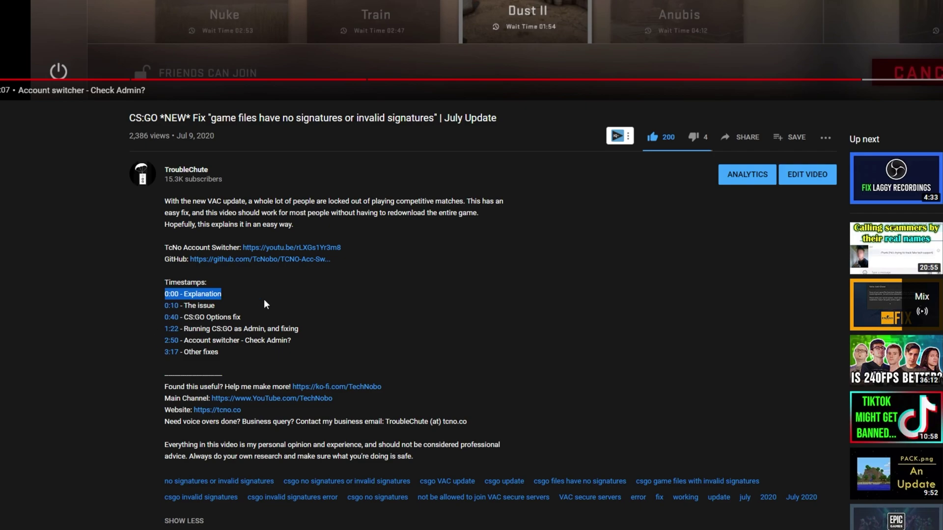
pyautogui.click(231, 348)
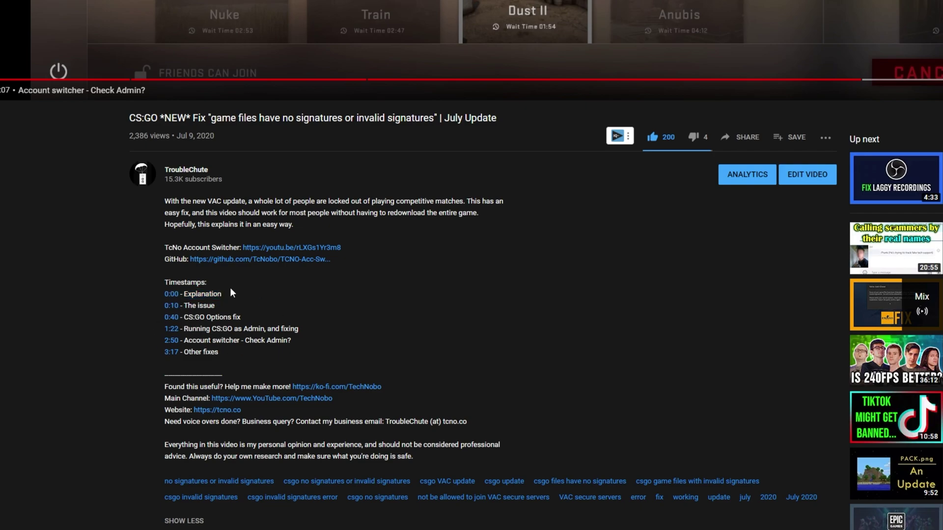
pyautogui.scroll(-2, 229, 287)
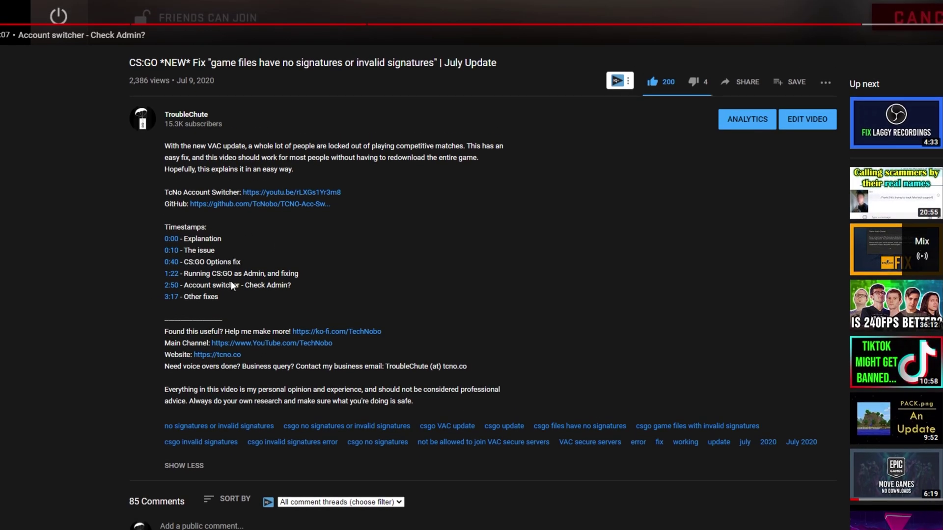
pyautogui.moveTo(228, 298); pyautogui.dragTo(153, 228)
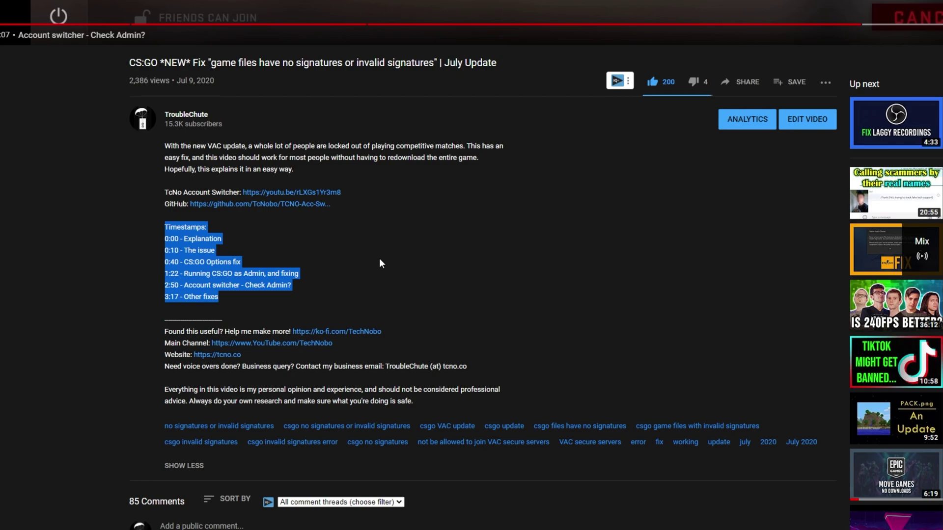
pyautogui.click(339, 242)
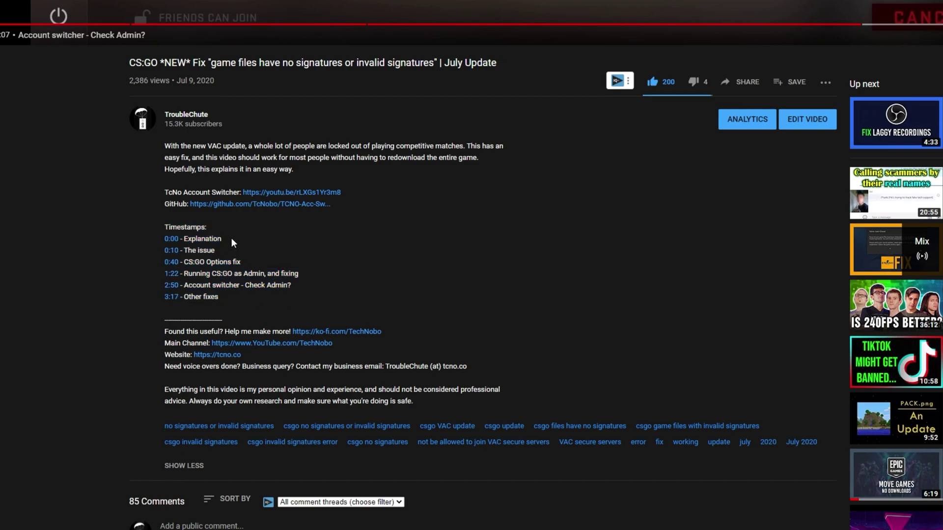
# - Examine the format of the "0:00 - Explanation" line, highlighting the full line and its title "Explanation"
pyautogui.moveTo(231, 241); pyautogui.dragTo(158, 243)
pyautogui.click(281, 240)
pyautogui.rightClick(280, 234)
pyautogui.click(221, 237)
pyautogui.click(183, 238)
pyautogui.moveTo(267, 237); pyautogui.dragTo(184, 238)
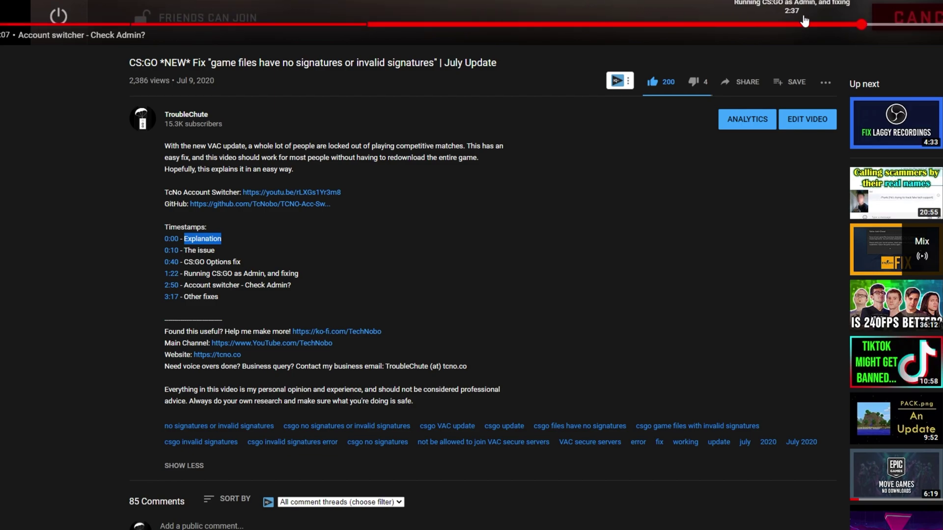
pyautogui.click(374, 228)
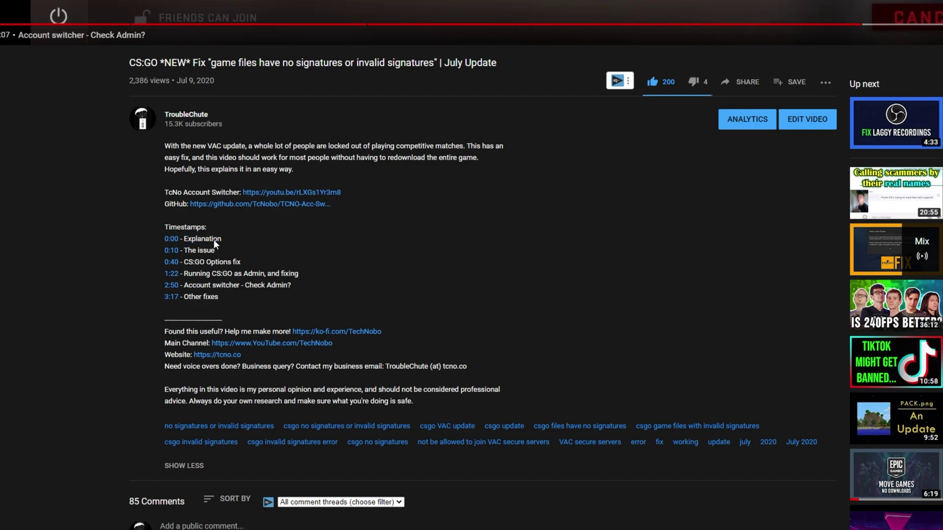
# - Examine the CS:GO timestamp entries individually and highlight the list from "0:00 - Explanation" through "3:17 - Other fixes"
pyautogui.moveTo(220, 240); pyautogui.dragTo(158, 234)
pyautogui.moveTo(219, 249); pyautogui.dragTo(149, 282)
pyautogui.click(228, 299)
pyautogui.moveTo(228, 298); pyautogui.dragTo(196, 305)
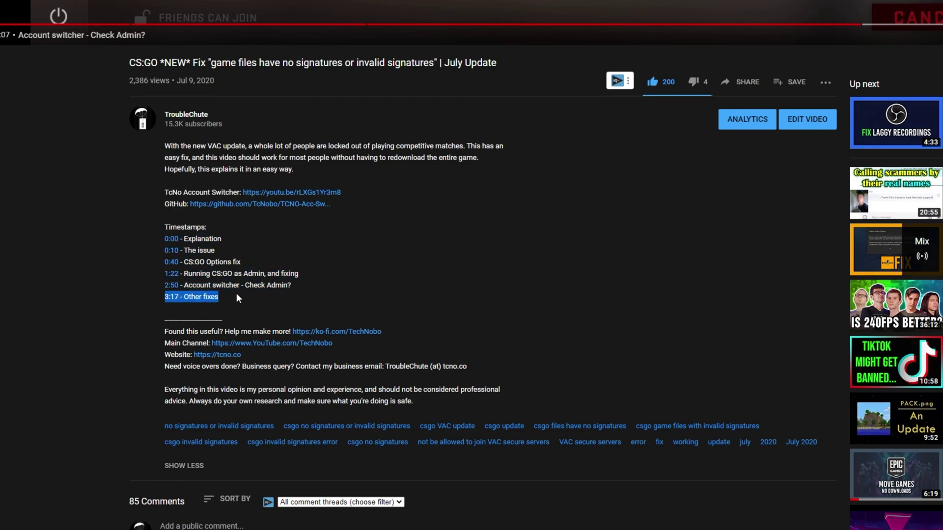
pyautogui.click(185, 252)
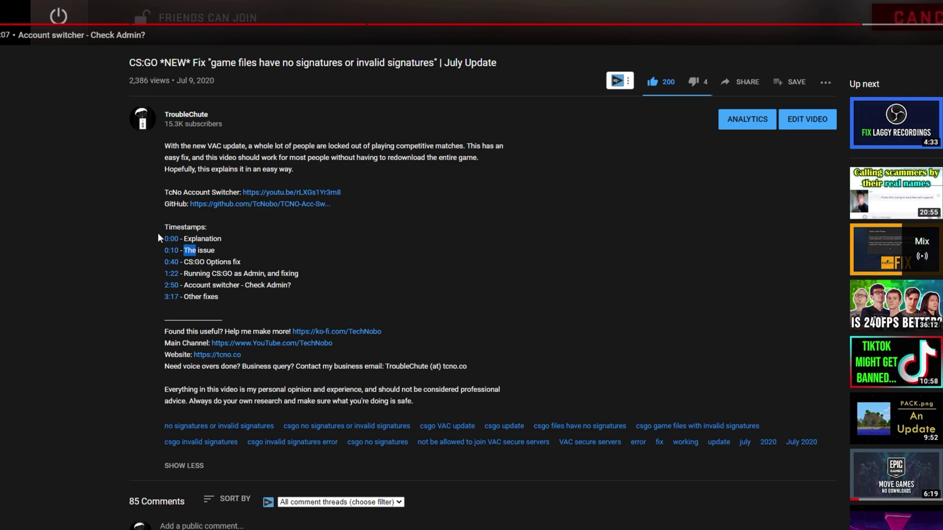
pyautogui.moveTo(156, 237); pyautogui.dragTo(269, 298)
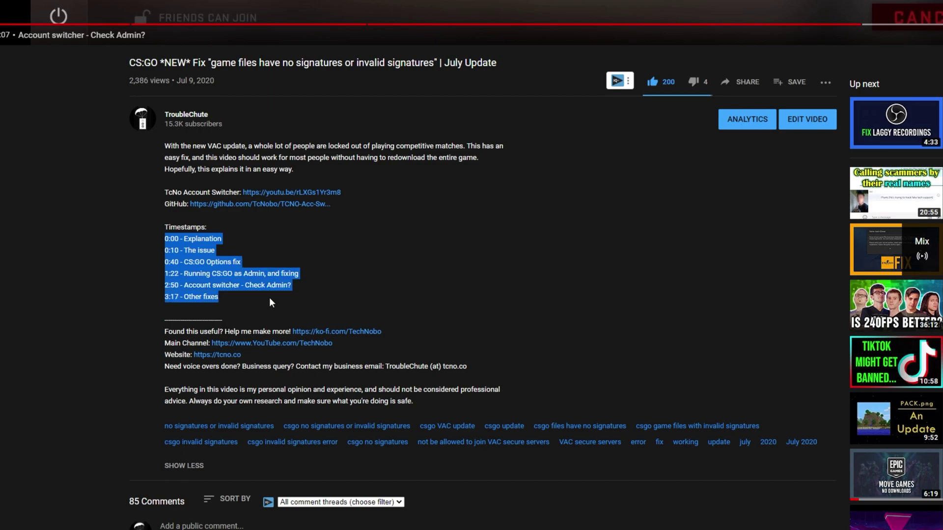
pyautogui.click(240, 282)
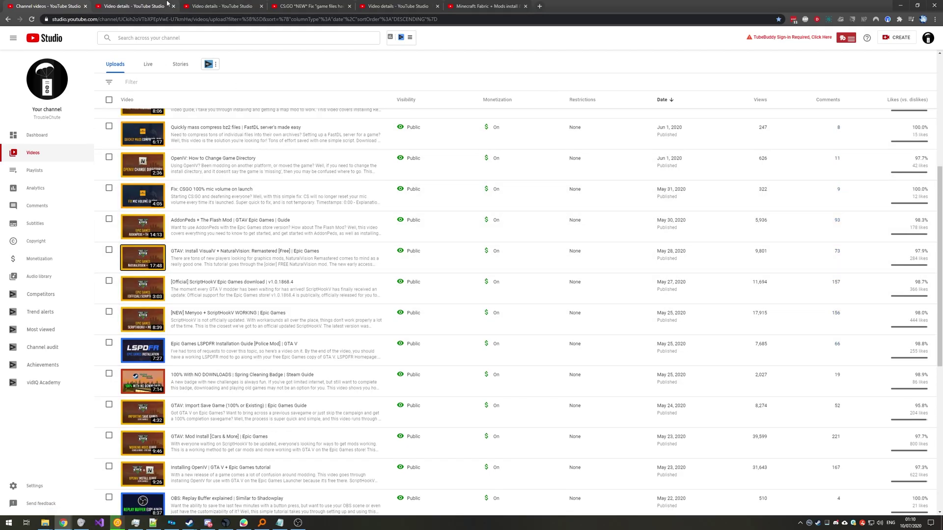
# - Open the GTAV VisualV + NaturalVision video's details and highlight its first and last timestamp lines
pyautogui.click(167, 5)
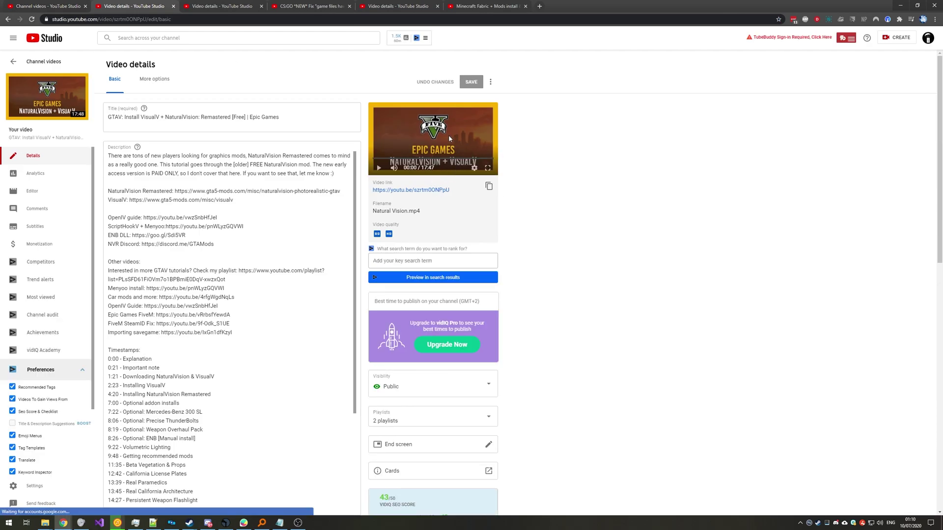
pyautogui.scroll(-3, 143, 284)
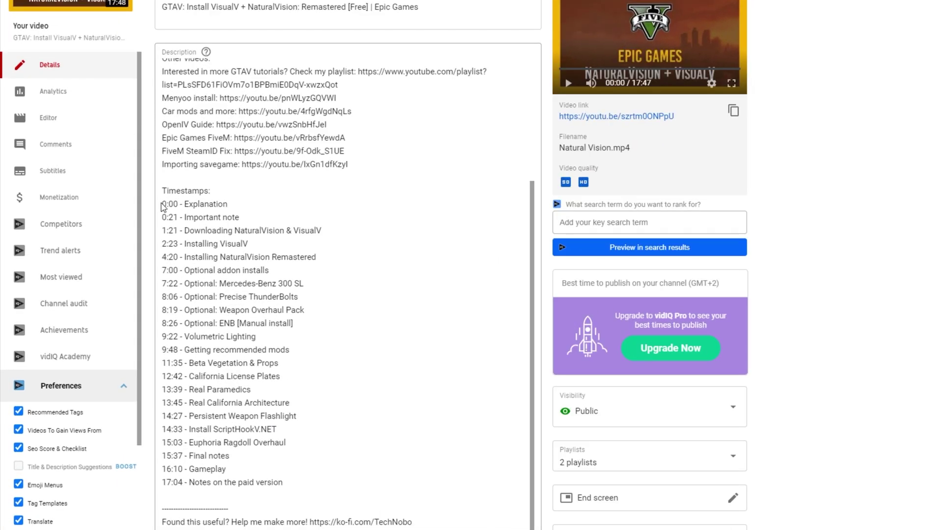
pyautogui.click(109, 248)
pyautogui.moveTo(109, 249); pyautogui.dragTo(172, 250)
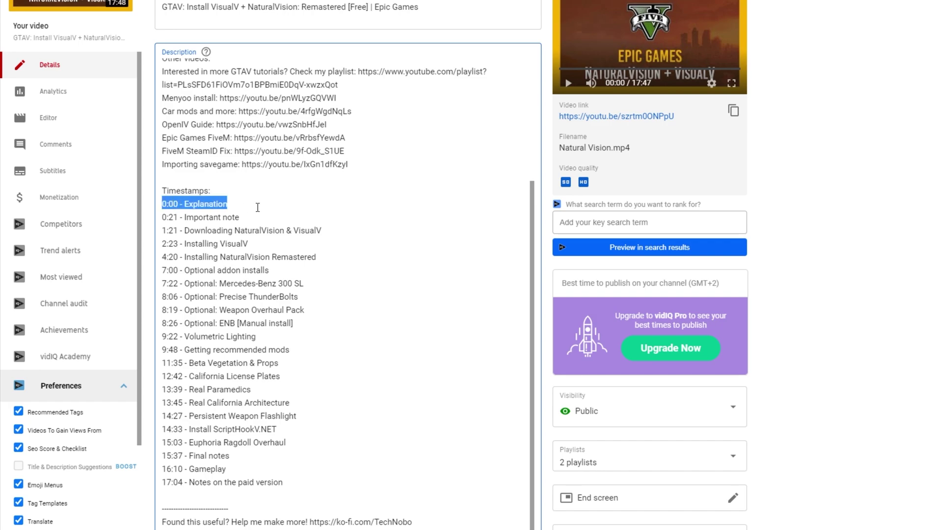
pyautogui.moveTo(294, 480); pyautogui.dragTo(164, 482)
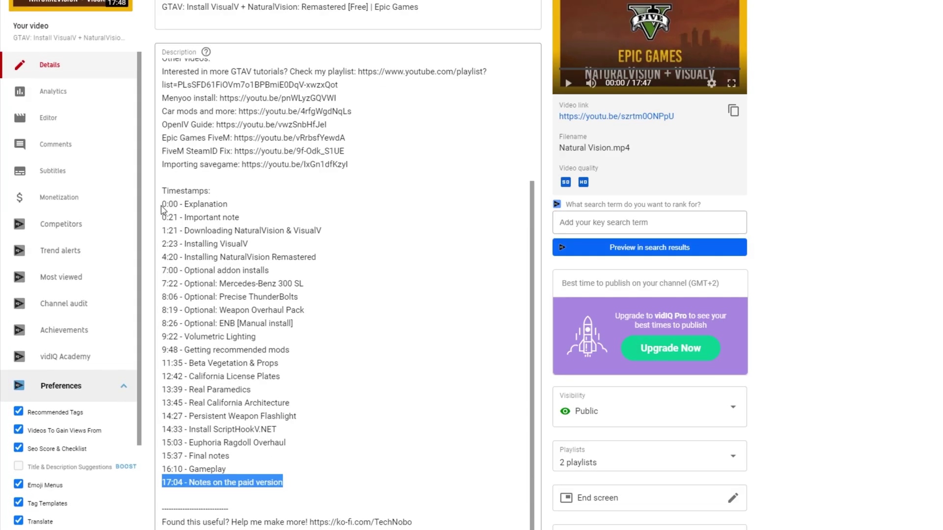
# - Compare the time format of the early GTAV timestamps with "17:04" by highlighting them in the description
pyautogui.click(108, 284)
pyautogui.click(171, 204)
pyautogui.hotkey('ctrl', 'shift', 'Home')
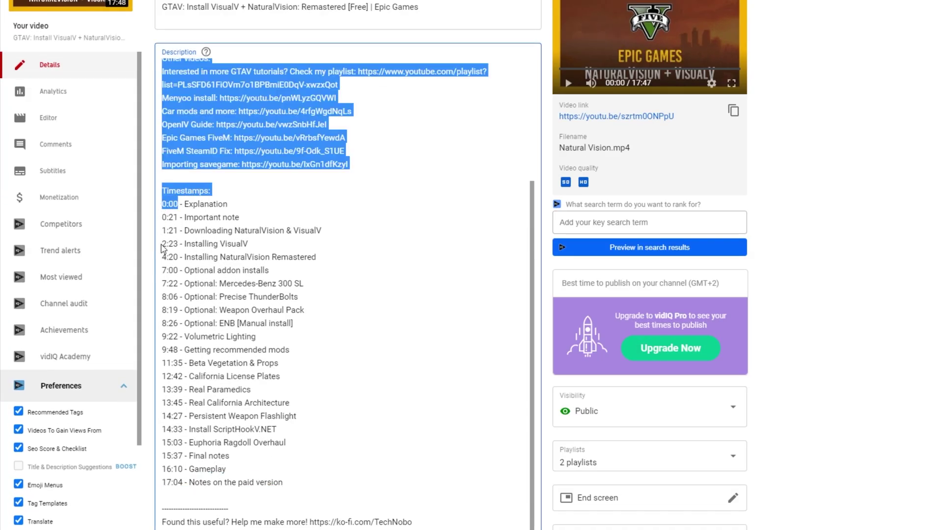
pyautogui.click(164, 248)
pyautogui.hotkey('ctrl', 'shift', 'Home')
pyautogui.click(164, 482)
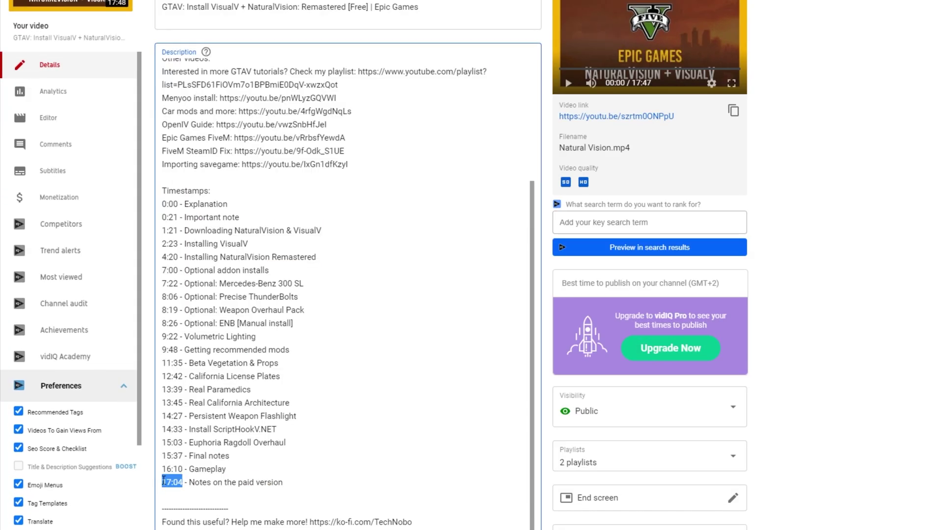
pyautogui.moveTo(164, 482); pyautogui.dragTo(182, 482)
# - Try a leading zero on the GTAV description's 0:00 timestamp and remove it again
pyautogui.click(163, 203)
pyautogui.write('0')
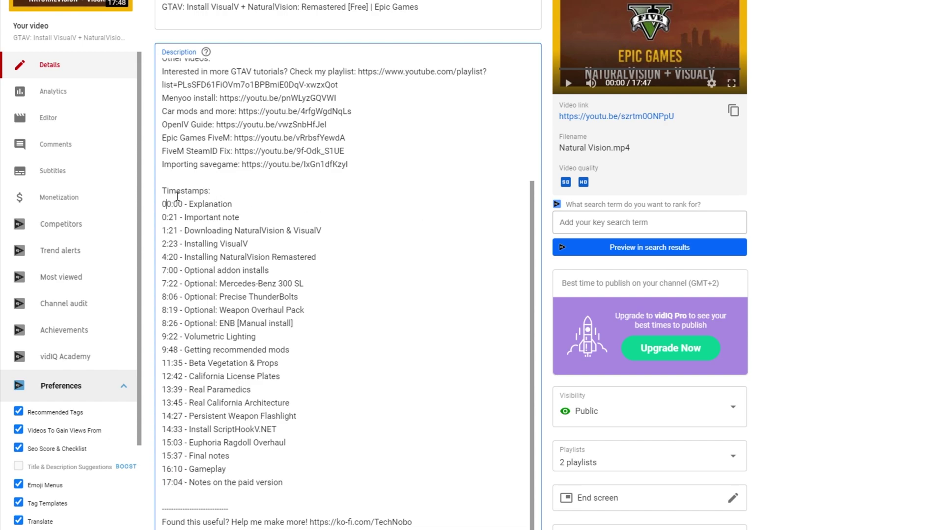
pyautogui.press('BackSpace')
pyautogui.click(165, 215)
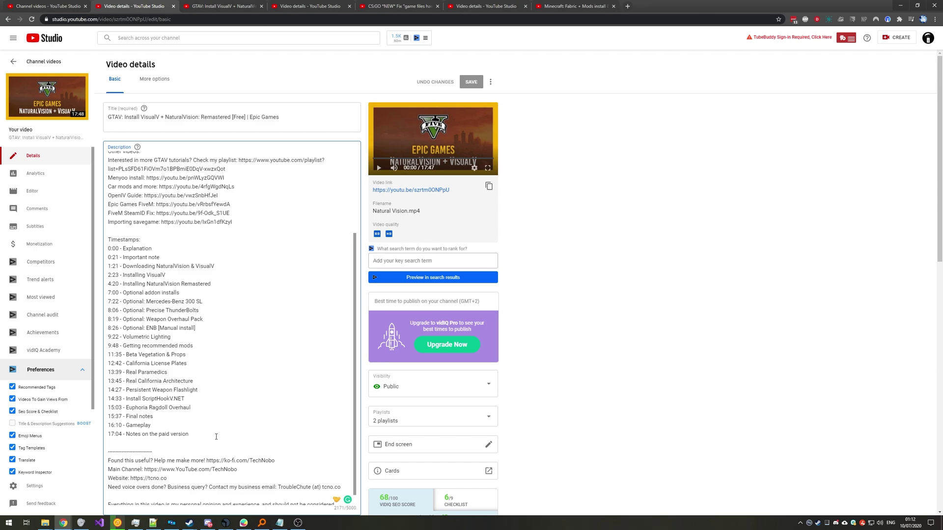
# - Highlight the GTAV description from its timestamp list up through the links above it
pyautogui.moveTo(216, 436); pyautogui.dragTo(110, 153)
pyautogui.click(143, 249)
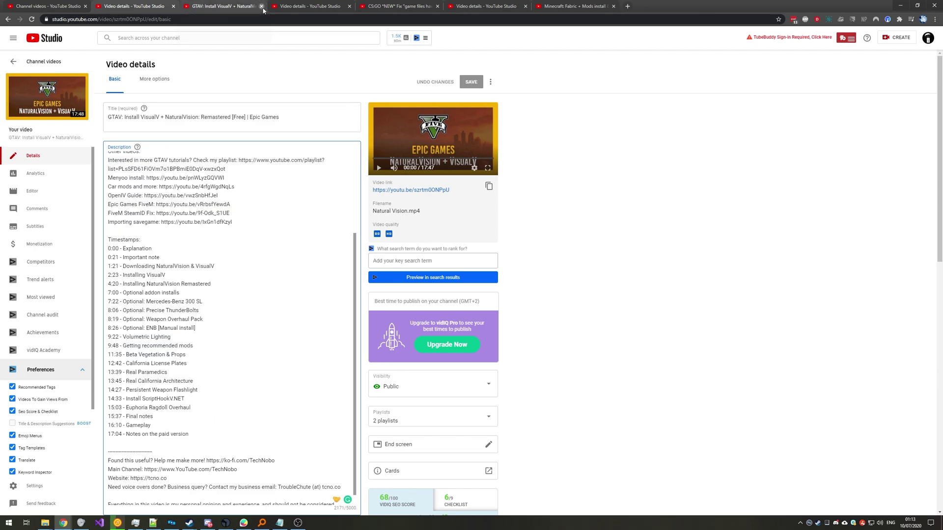
# - Close the watch pages of the GTAV, CS:GO and Minecraft Fabric videos
pyautogui.click(260, 6)
pyautogui.click(312, 6)
pyautogui.click(349, 6)
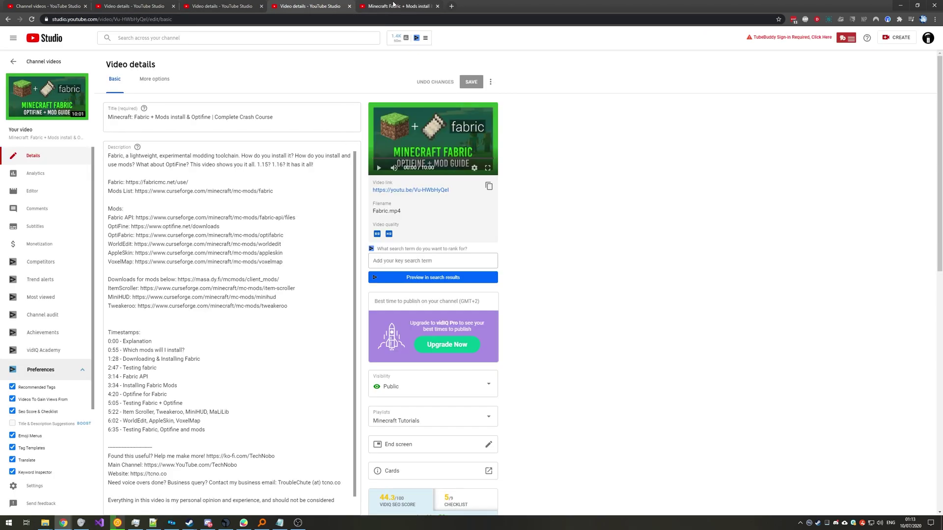
pyautogui.click(432, 6)
pyautogui.click(437, 7)
# - Return to the channel's video list and go to its first page of uploads
pyautogui.click(78, 6)
pyautogui.scroll(5, 193, 185)
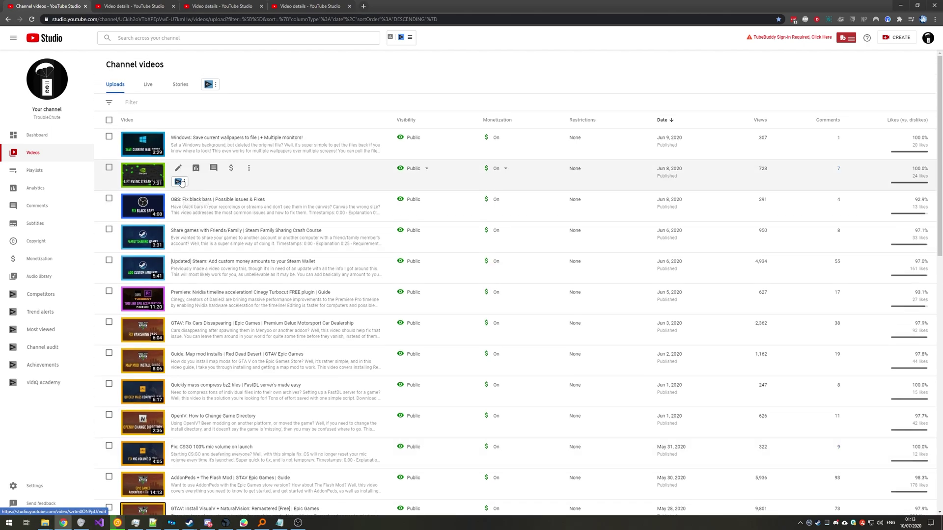
pyautogui.hotkey('ctrl', 'Tab')
pyautogui.hotkey('ctrl', 'Tab')
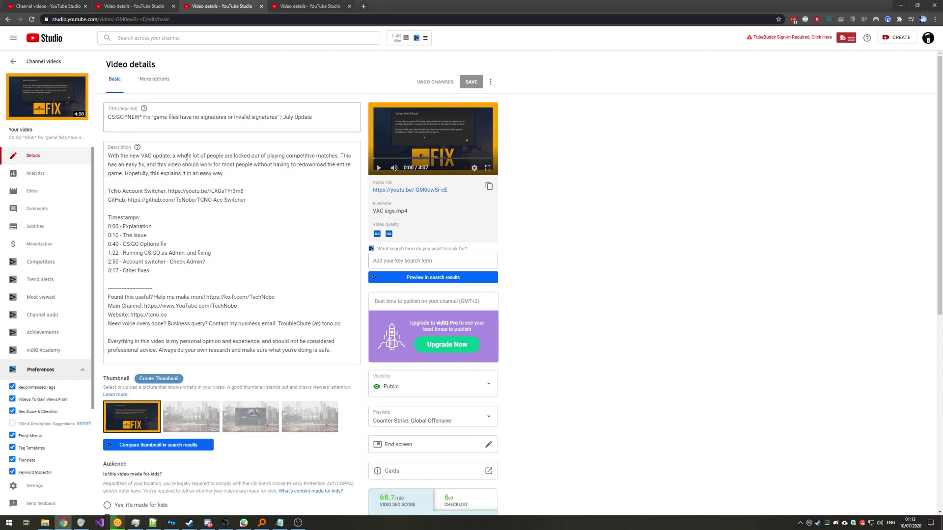
pyautogui.click(79, 5)
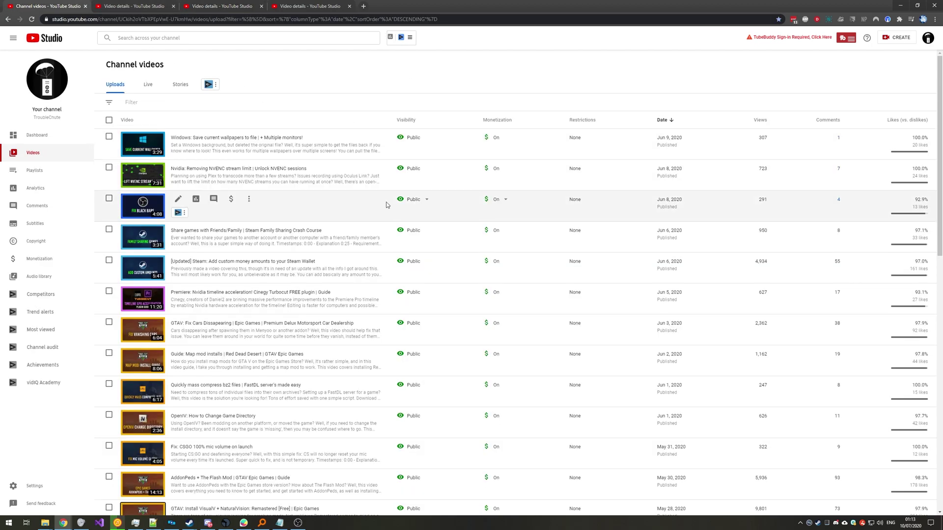
pyautogui.scroll(-10, 387, 204)
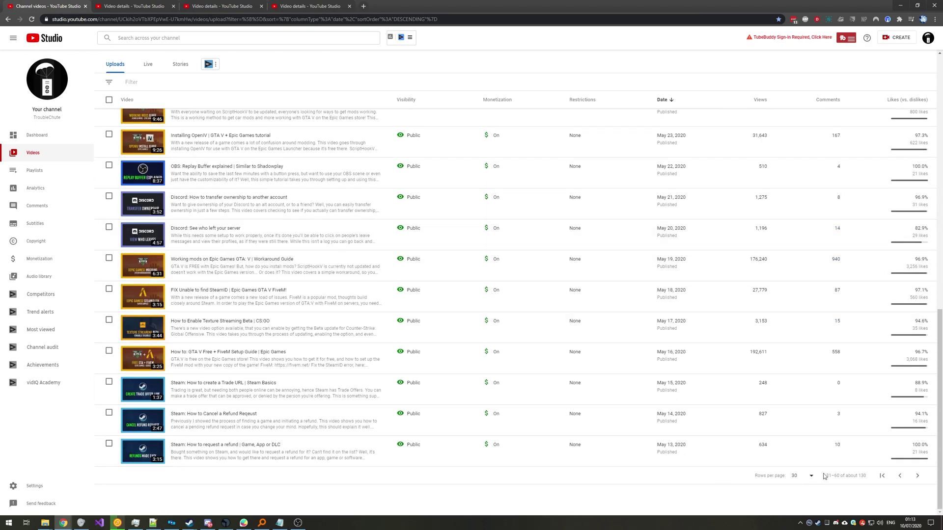
pyautogui.click(881, 475)
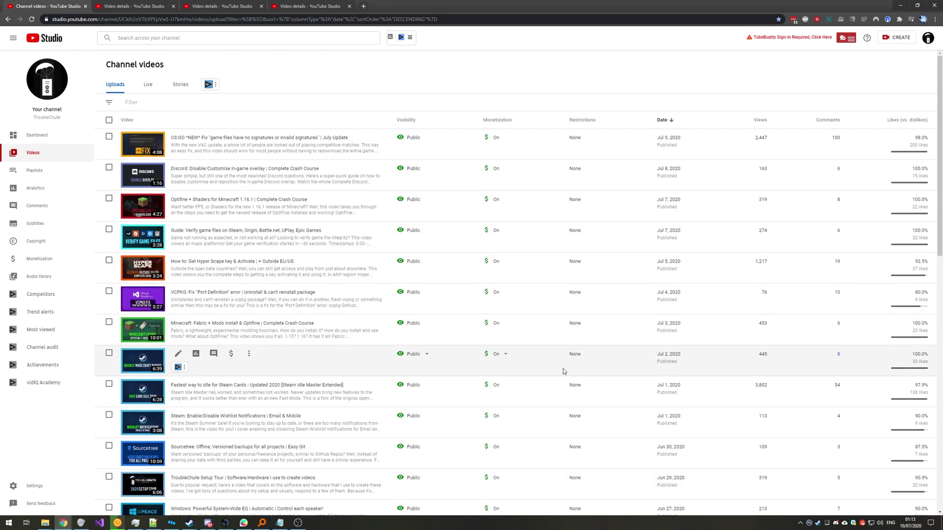